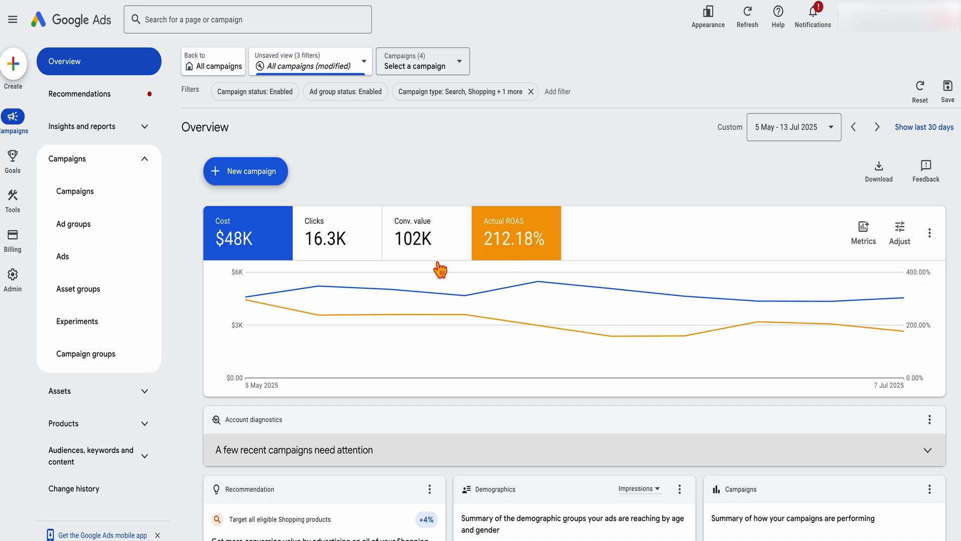
# Step: Remove Cost from the overview chart so only the Actual ROAS line is plotted
pyautogui.click(275, 254)
pyautogui.moveTo(255, 299)
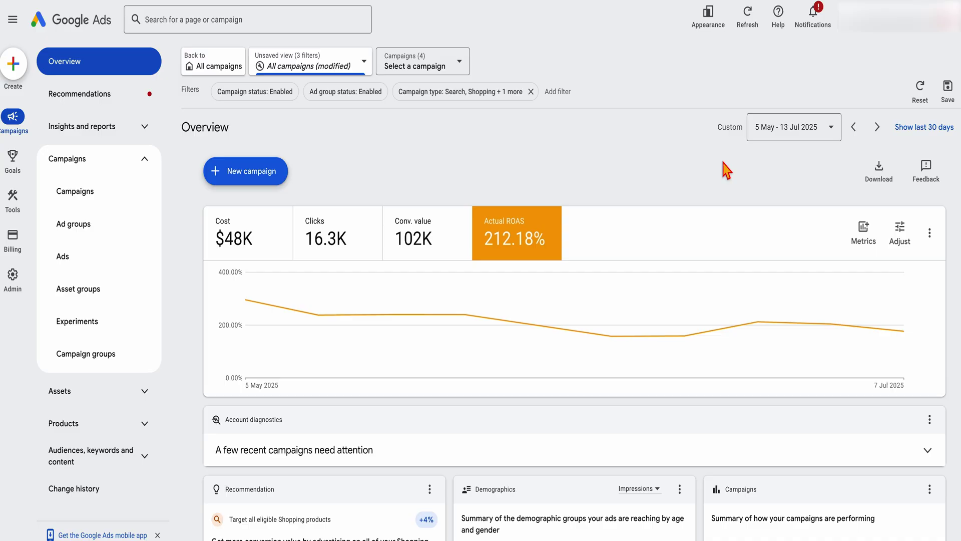
# Step: Turn on period comparison in the date picker, then cancel and keep the last 30 days
pyautogui.click(786, 132)
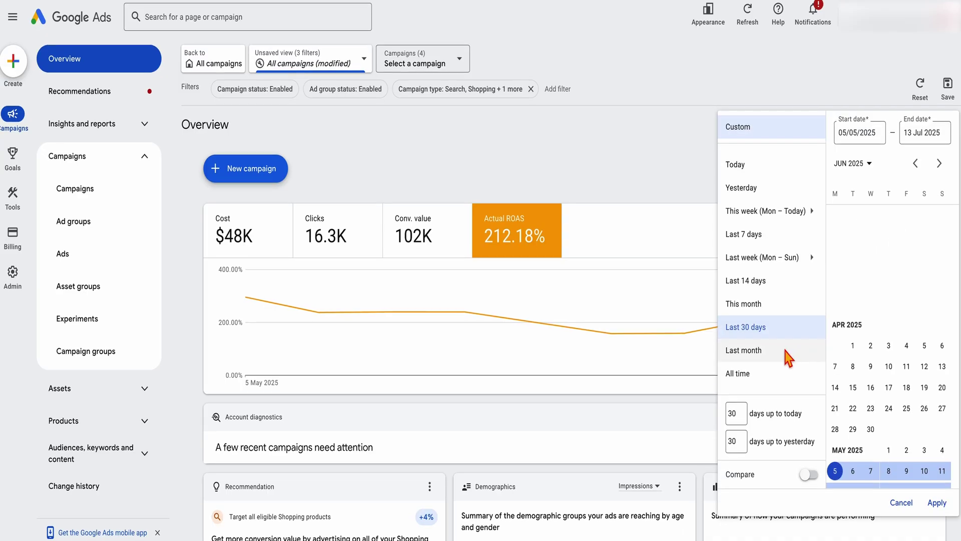
pyautogui.click(808, 474)
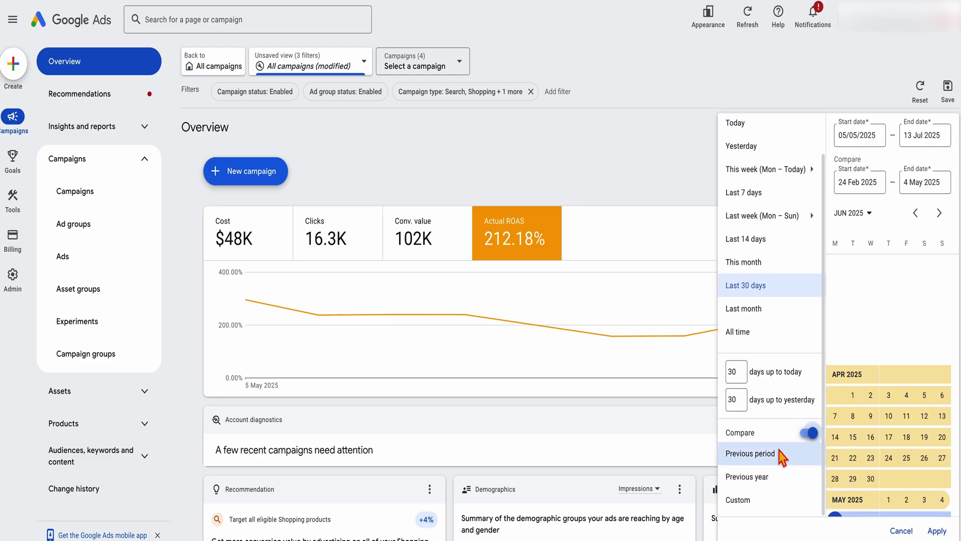
pyautogui.click(901, 530)
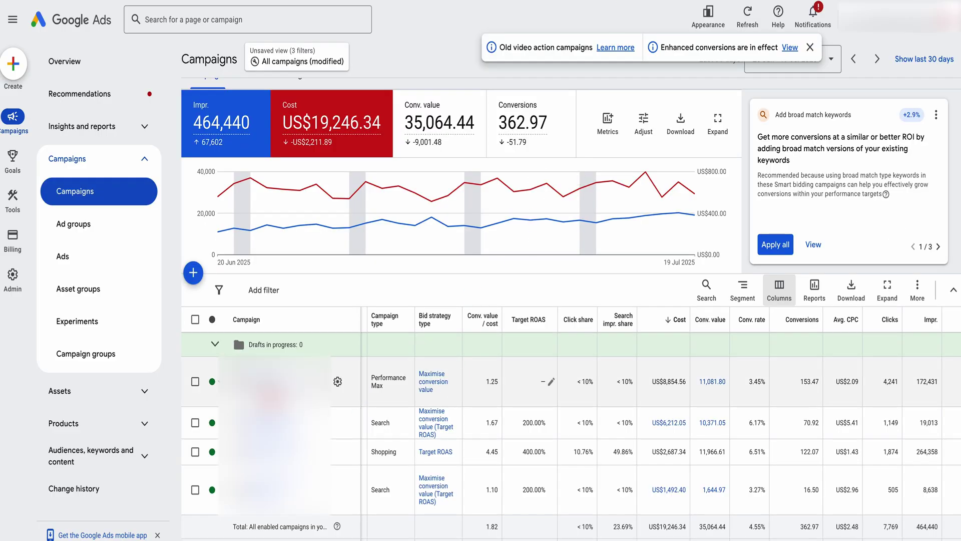
pyautogui.click(195, 320)
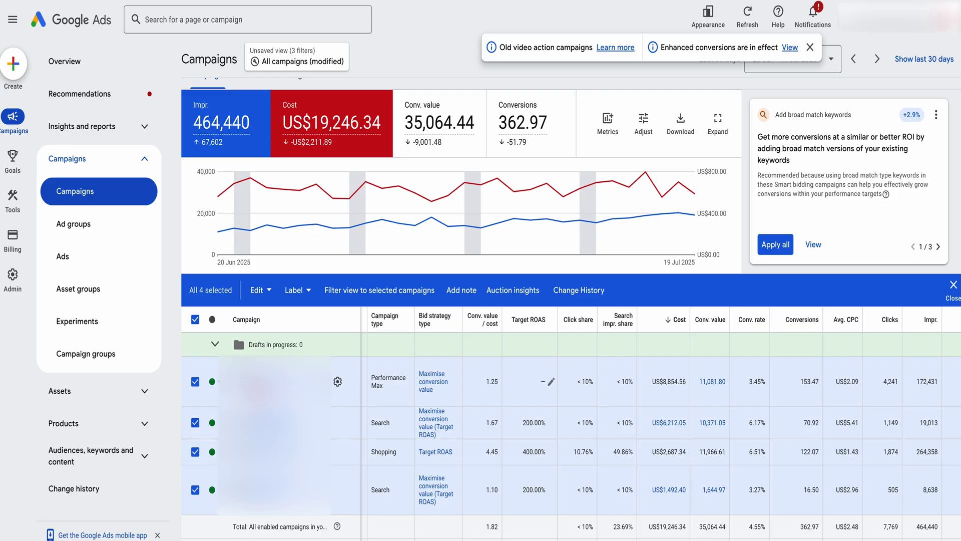
pyautogui.hscroll(1, 651, 421)
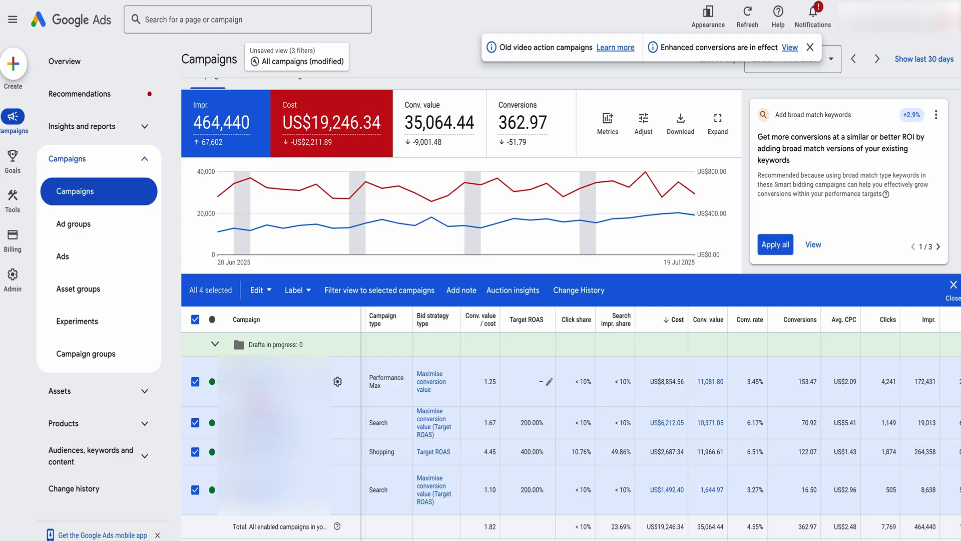
pyautogui.click(195, 382)
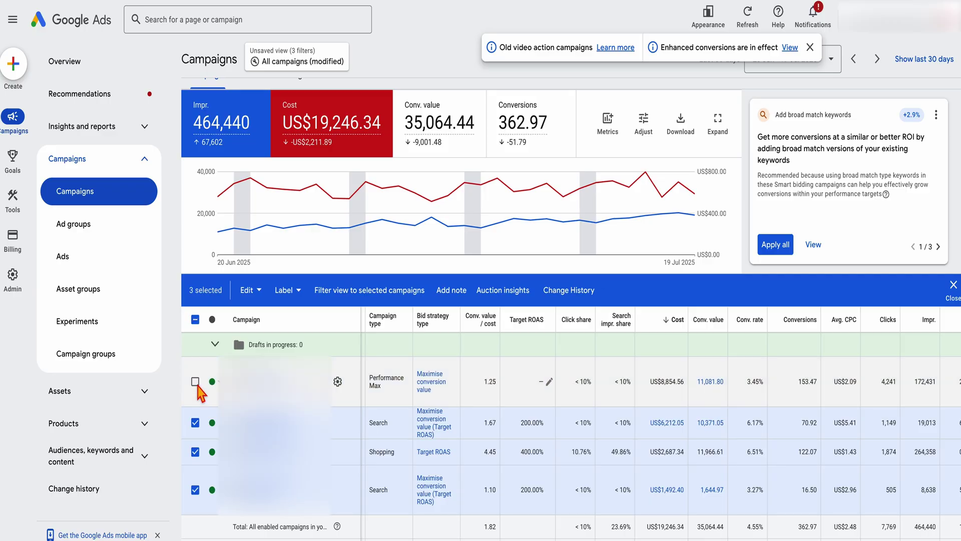
pyautogui.click(195, 423)
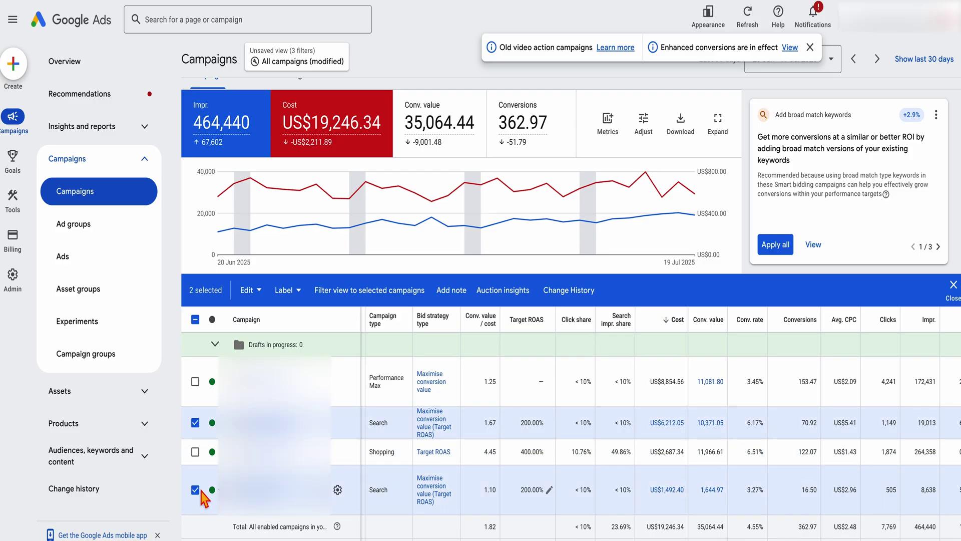
pyautogui.click(195, 490)
pyautogui.click(195, 423)
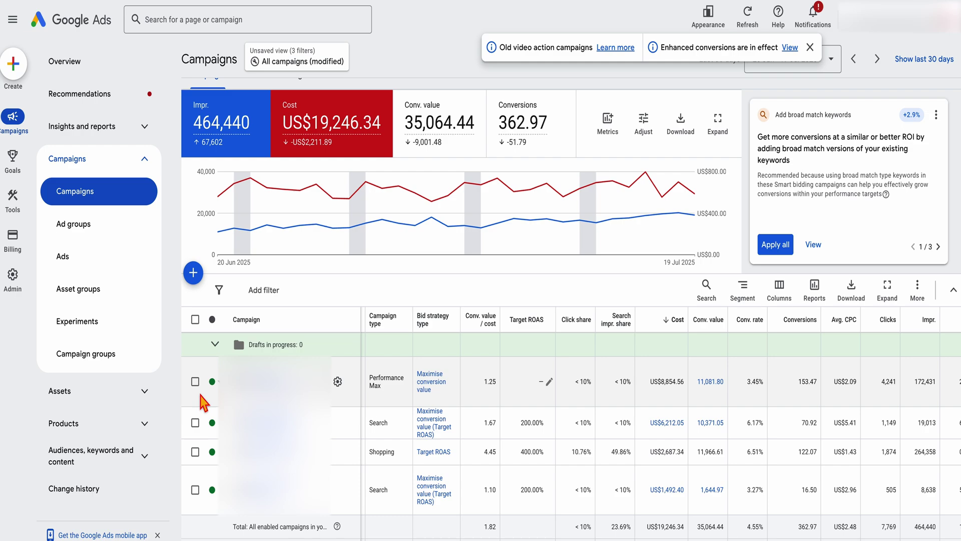
pyautogui.click(195, 424)
pyautogui.click(196, 425)
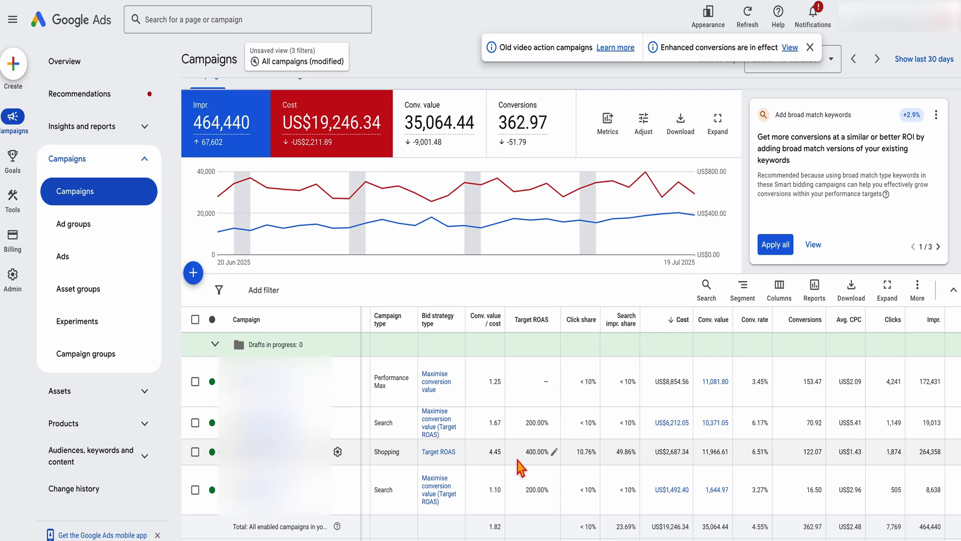
# Step: Select the two Target ROAS Search campaigns and the Shopping campaign, and dismiss the notification banner
pyautogui.click(195, 423)
pyautogui.click(195, 452)
pyautogui.click(195, 490)
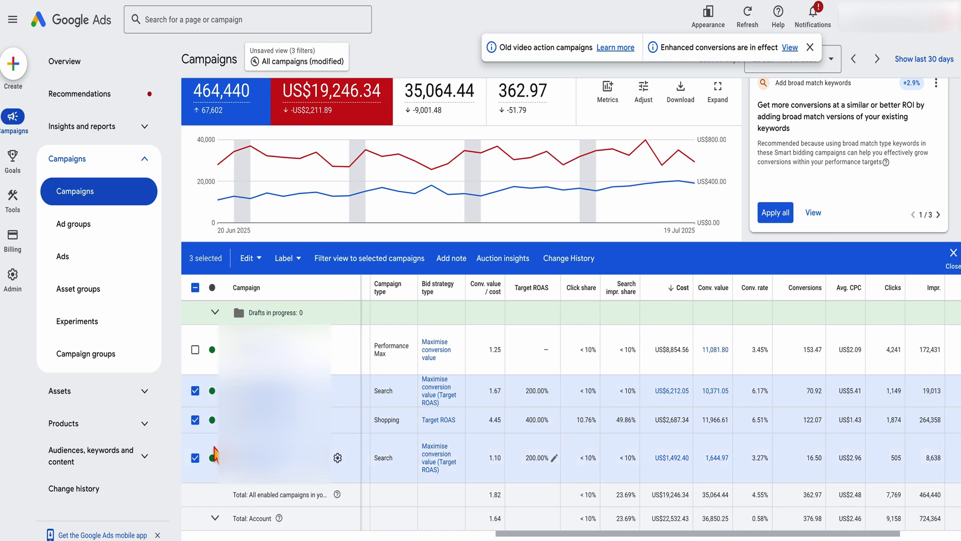
pyautogui.click(809, 47)
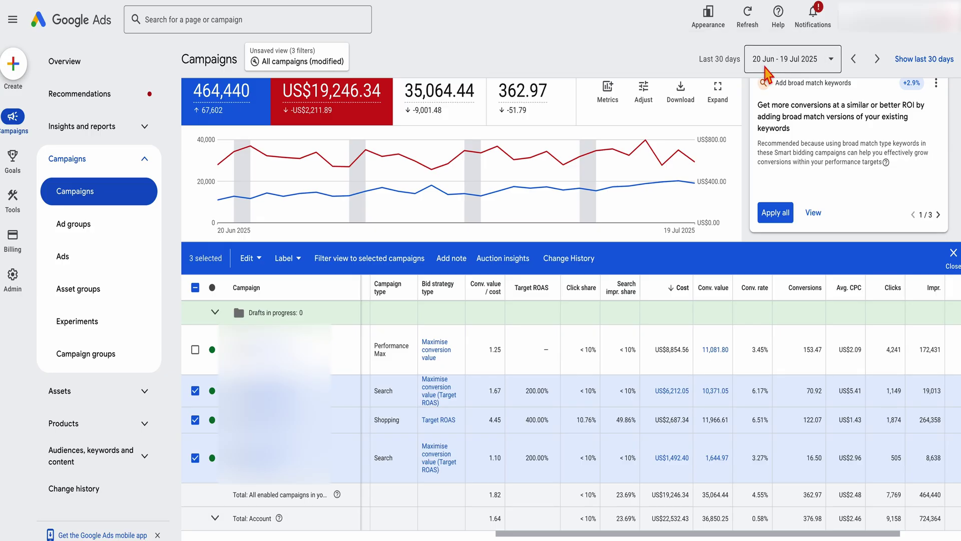
# Step: Widen the report date range to 14 Apr – 19 Jul 2025
pyautogui.click(764, 66)
pyautogui.scroll(3, 834, 265)
pyautogui.click(816, 217)
pyautogui.click(920, 439)
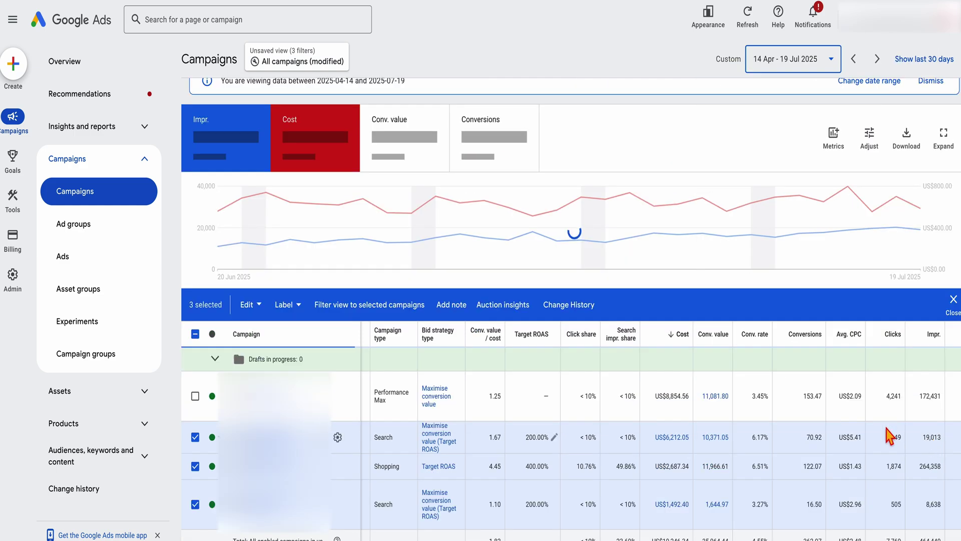
pyautogui.scroll(-2, 823, 420)
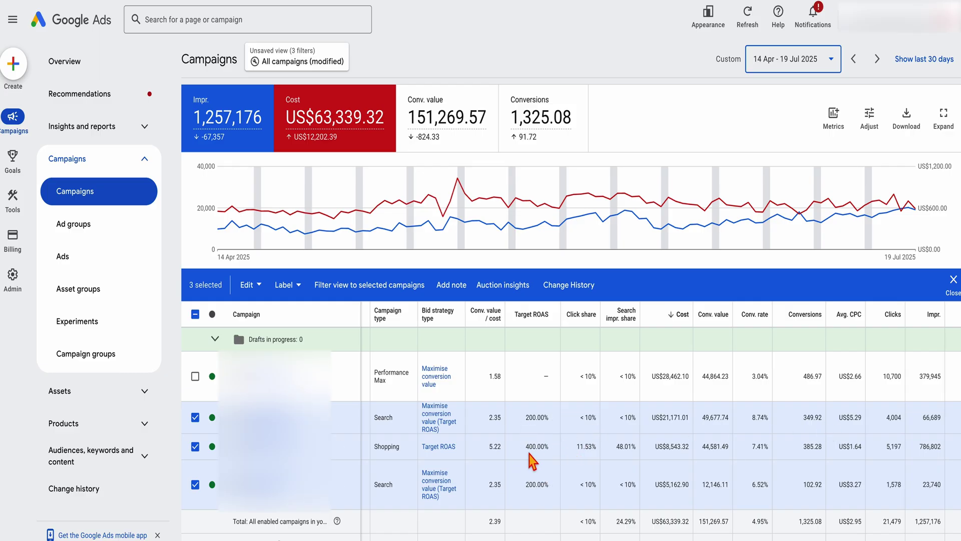
# Step: Revert to the last 30 days and keep only Shopping selected, highlighting its 4.45 conv. value/cost and 6.51% conversion rate
pyautogui.click(923, 59)
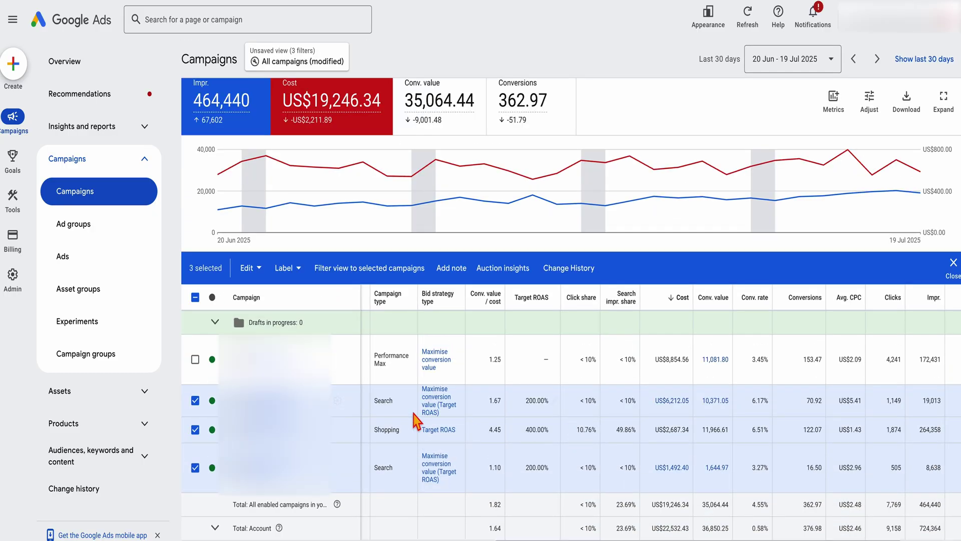
pyautogui.click(195, 400)
pyautogui.click(196, 467)
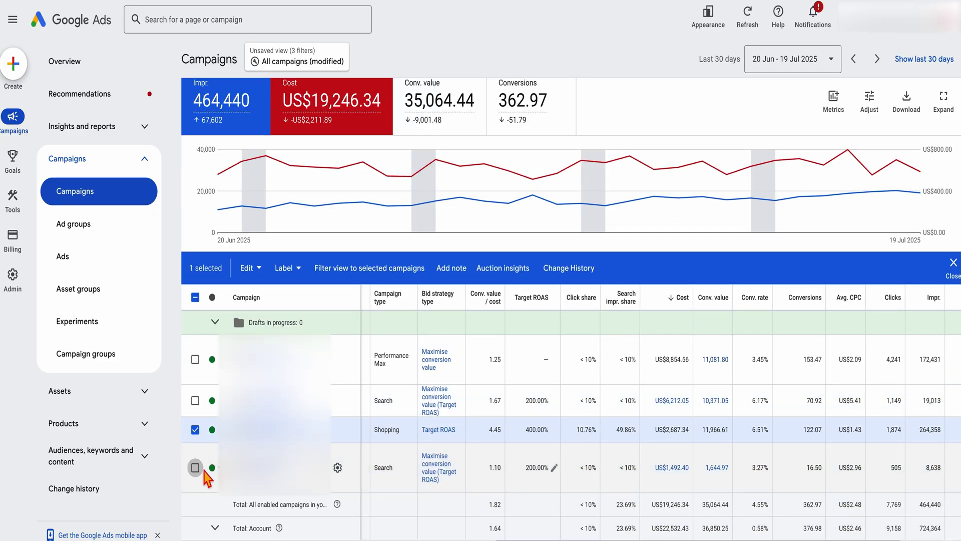
pyautogui.doubleClick(493, 430)
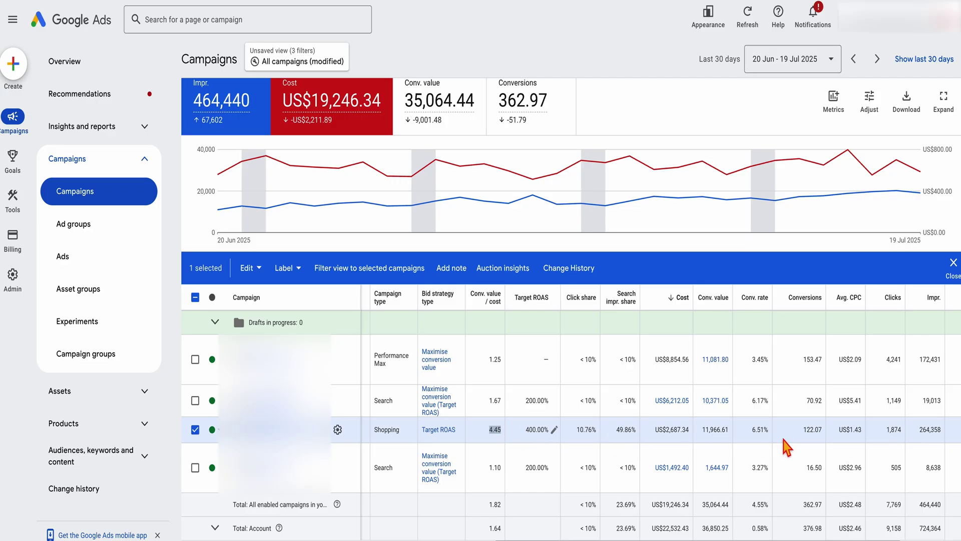
pyautogui.doubleClick(759, 430)
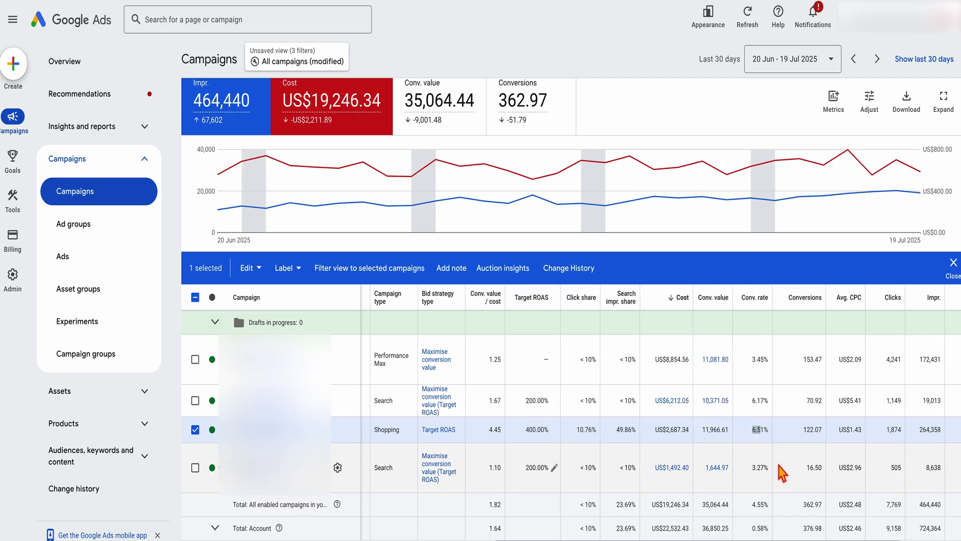
# Step: Set a custom 30 Jun – 13 Jul 2025 range compared against the previous period (16–29 Jun)
pyautogui.click(794, 66)
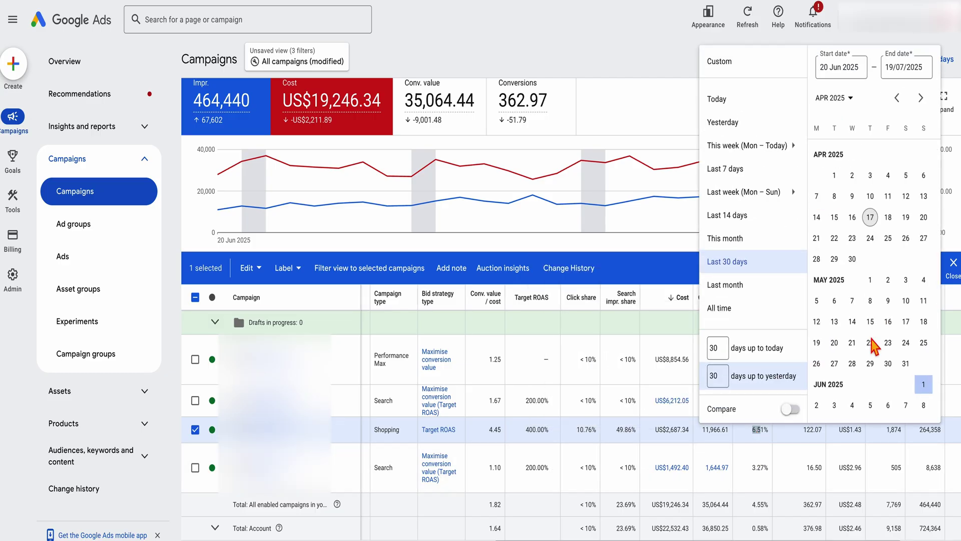
pyautogui.scroll(-4, 857, 390)
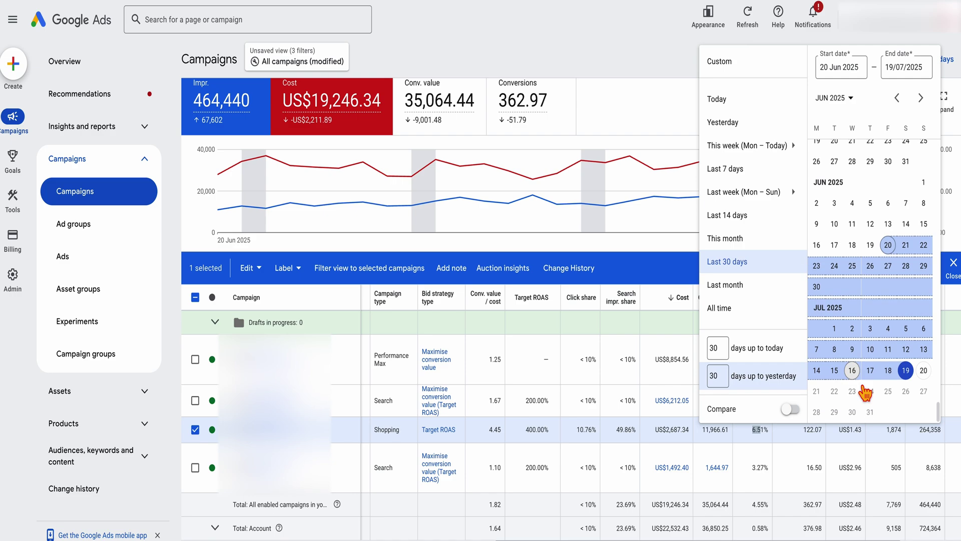
pyautogui.click(816, 286)
pyautogui.click(922, 350)
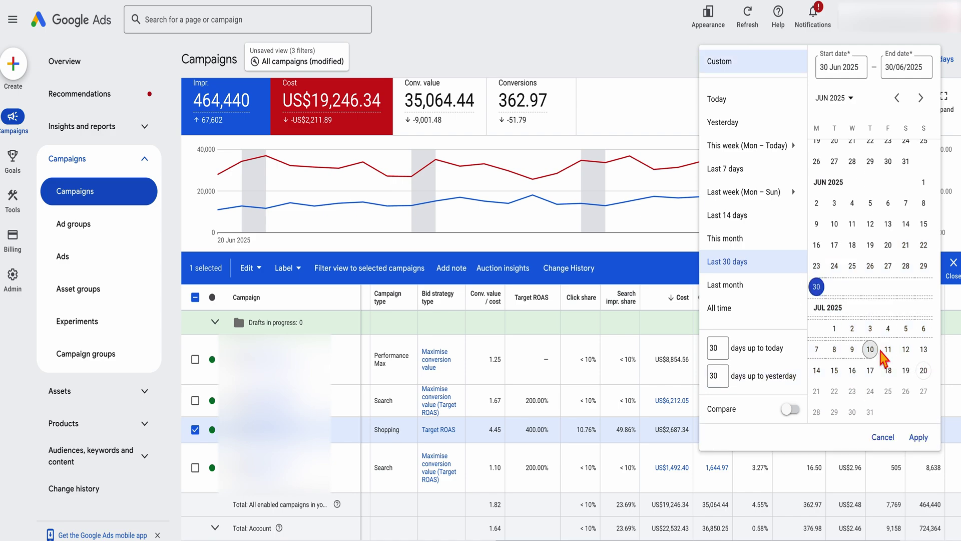
pyautogui.click(924, 350)
pyautogui.click(790, 409)
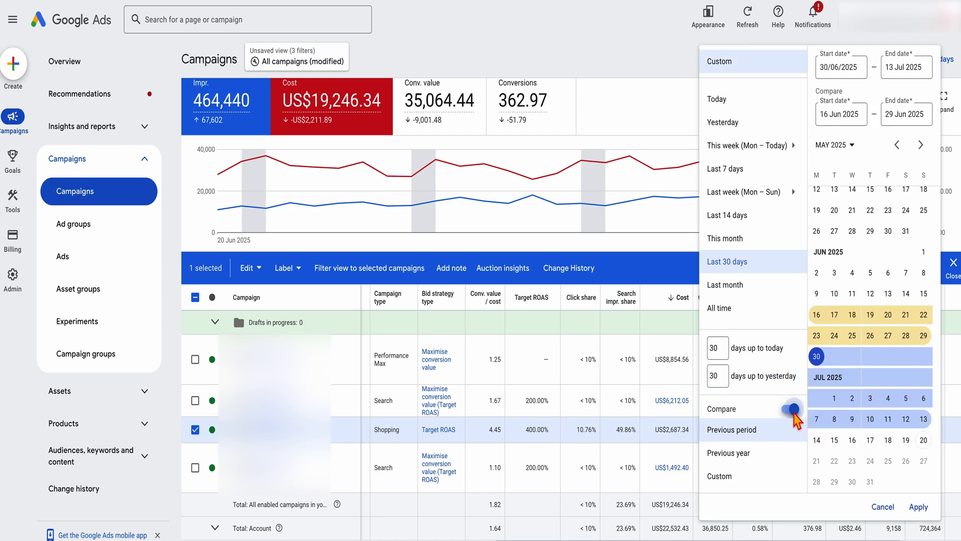
pyautogui.click(919, 507)
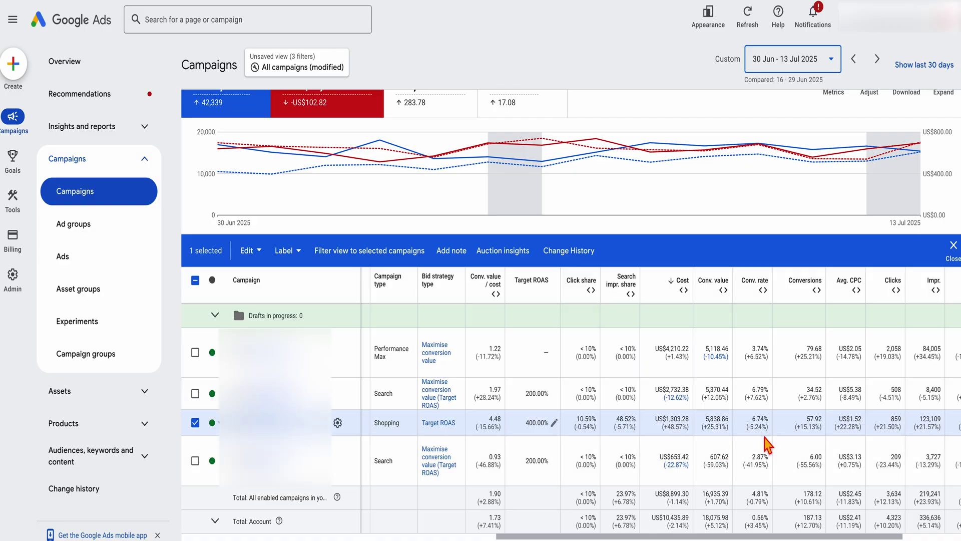
pyautogui.click(195, 423)
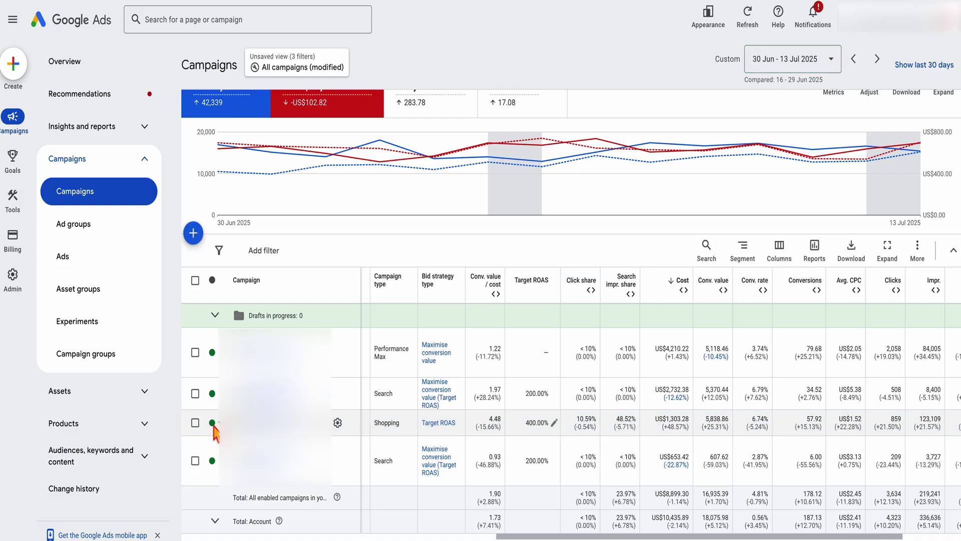
pyautogui.click(195, 393)
pyautogui.click(197, 461)
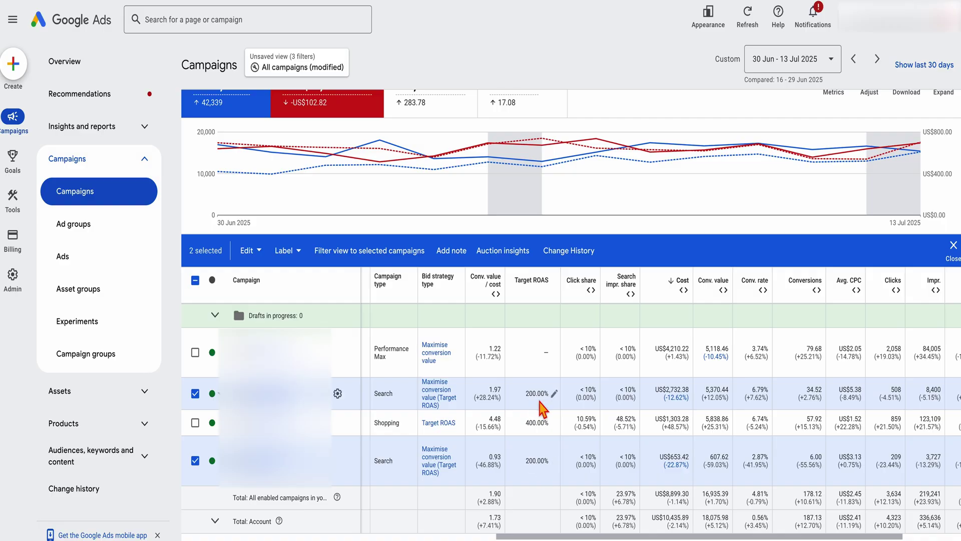
pyautogui.moveTo(677, 398)
pyautogui.click(195, 394)
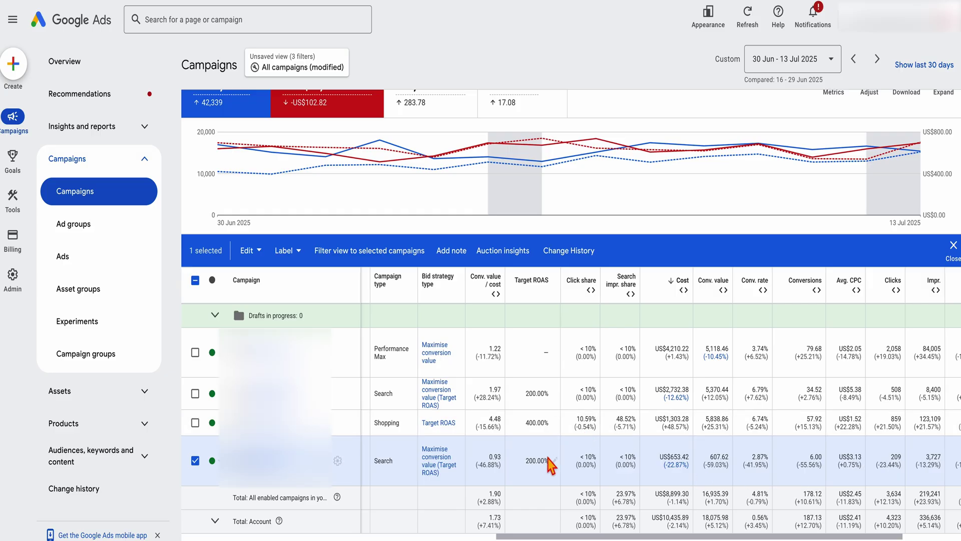
pyautogui.click(196, 460)
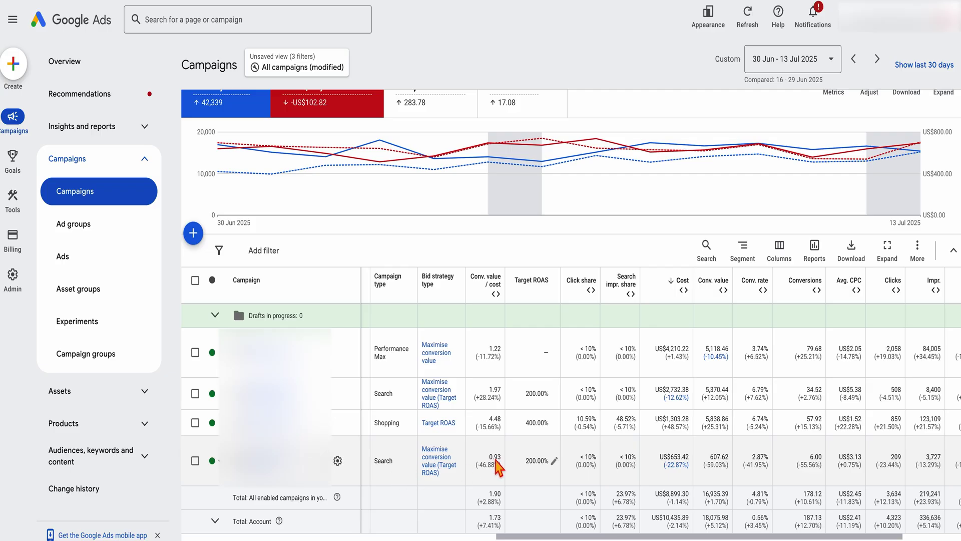
pyautogui.hscroll(4, 498, 463)
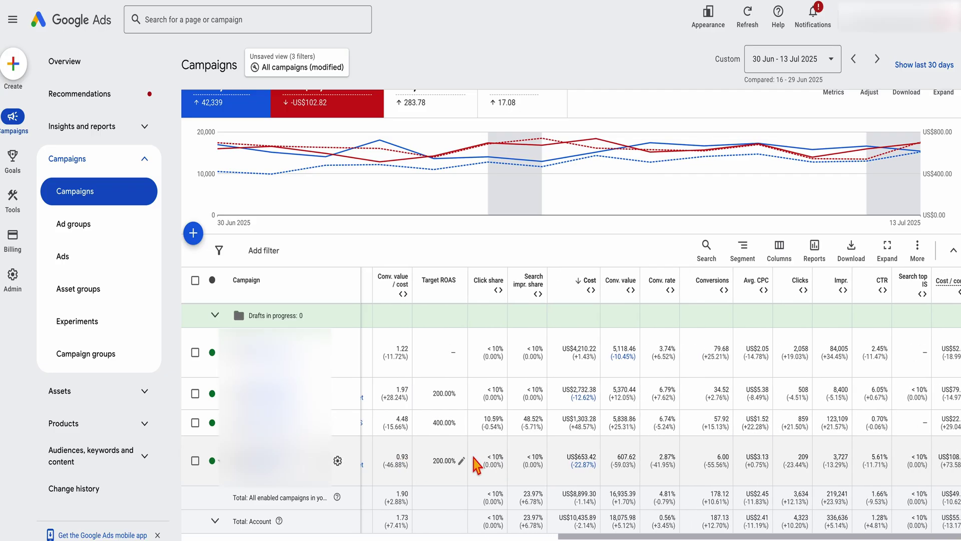
# Step: Switch back to the last 30 days and select both Target ROAS Search campaigns (rows 2 and 4)
pyautogui.click(903, 70)
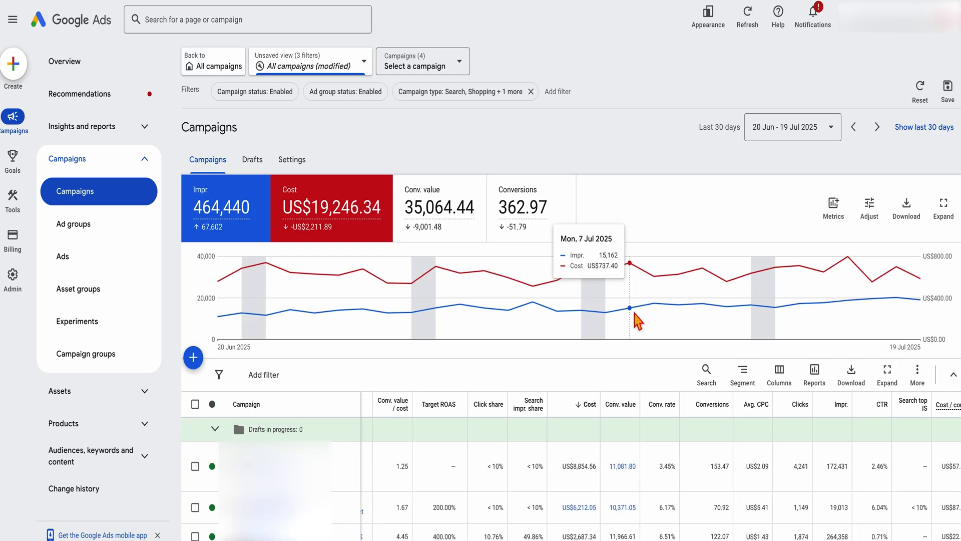
pyautogui.scroll(-3, 638, 340)
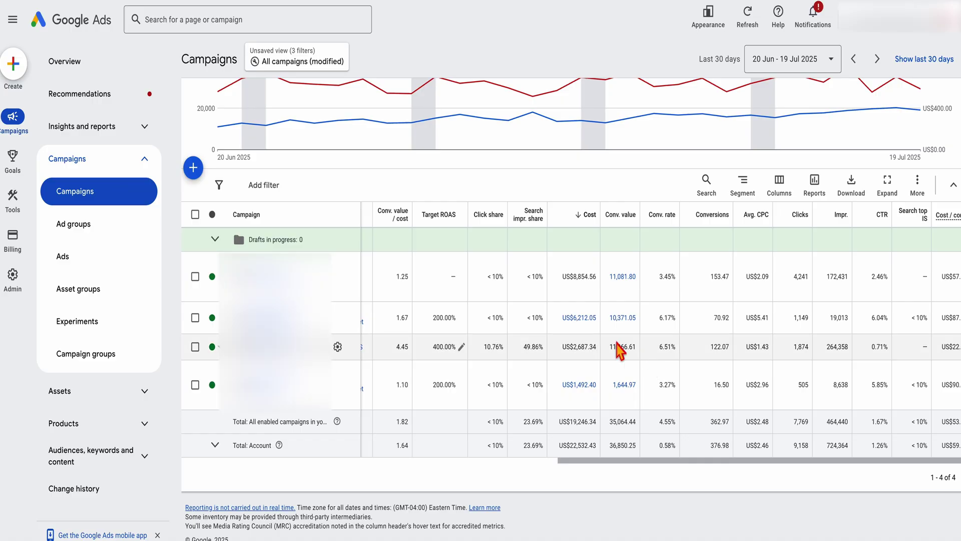
pyautogui.moveTo(626, 346)
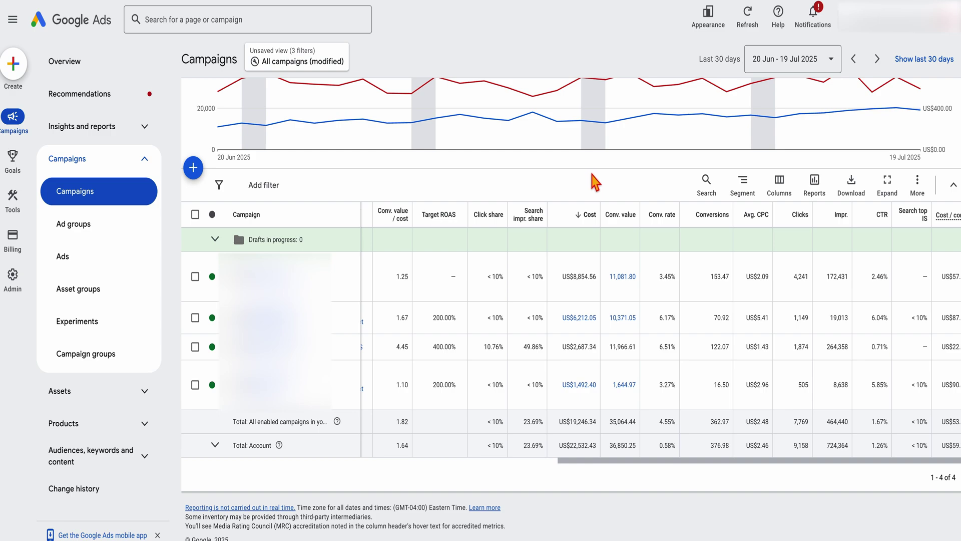
pyautogui.click(196, 319)
pyautogui.click(197, 386)
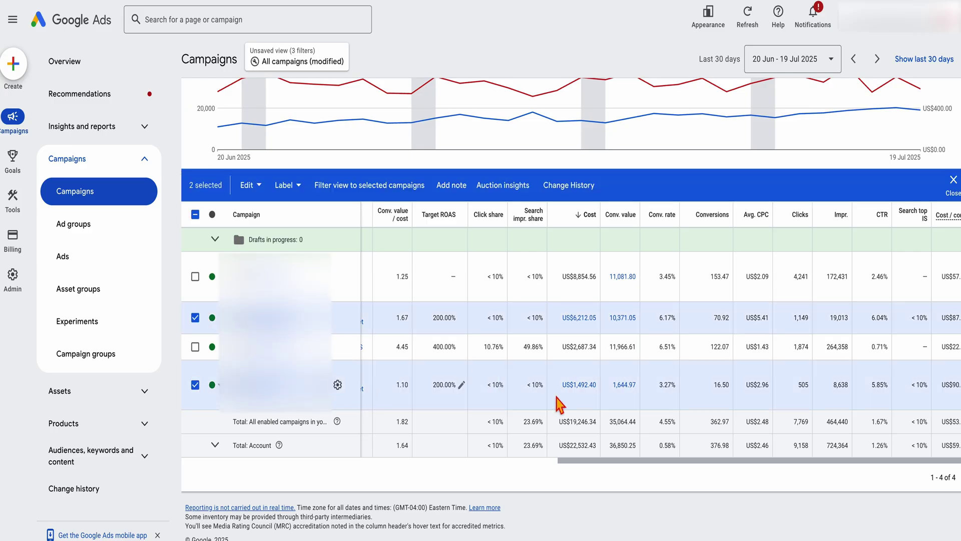